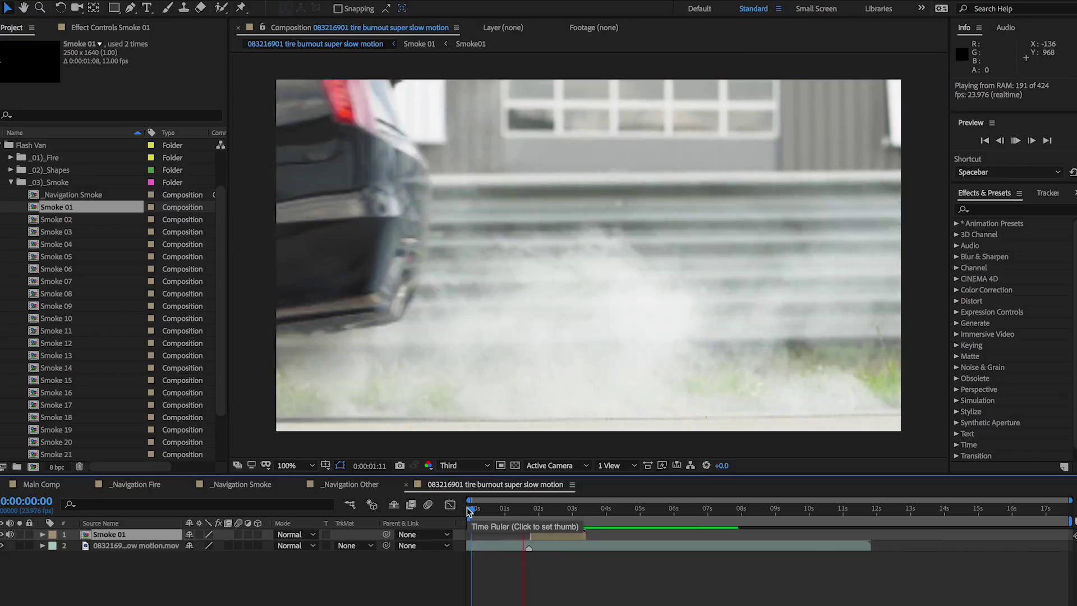
- Preview the Smoke 14 element playing over the shattering lightbulb footage
{"action": "key", "text": "space"}
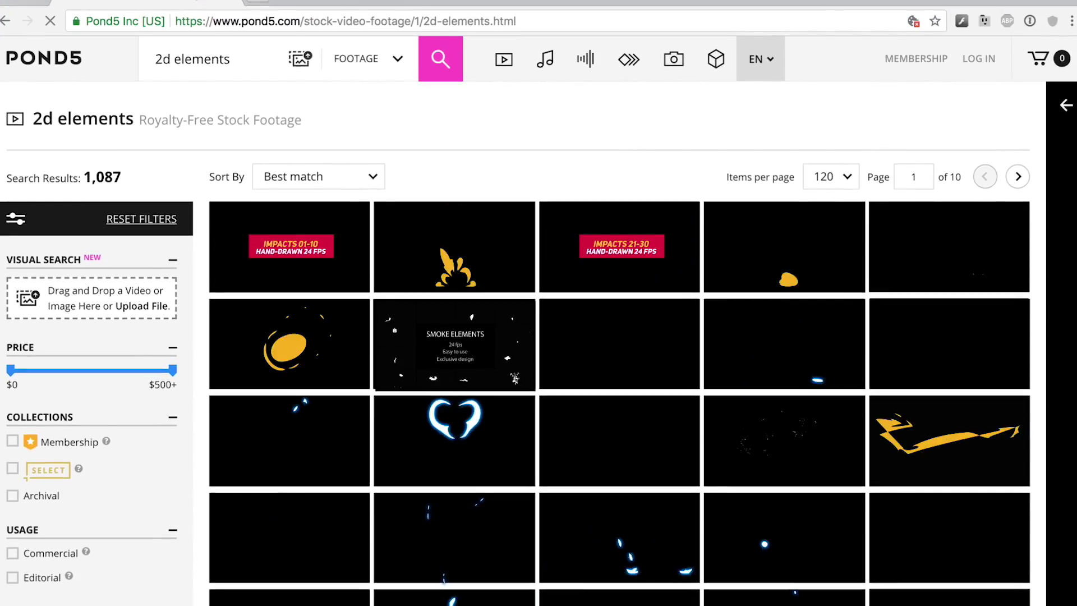
{"action": "scroll", "coordinate": [539, 303], "scroll_direction": "down", "scroll_amount": 3}
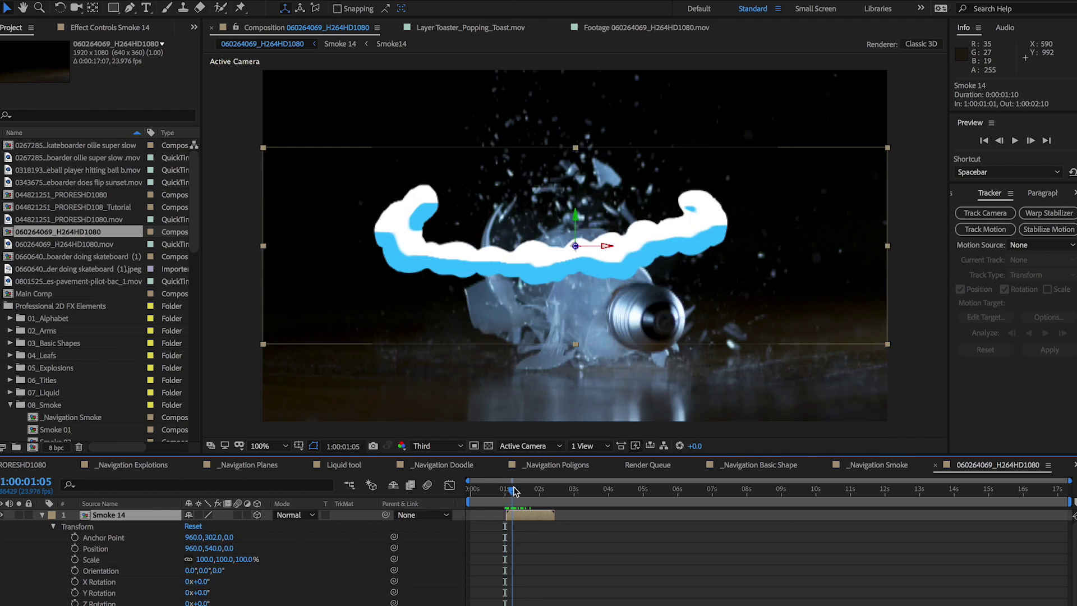
- Slide the Smoke 14 cloud down to the lightbulb's base and bring up the Layer mask options
{"action": "left_click_drag", "start_coordinate": [209, 553], "coordinate": [180, 547]}
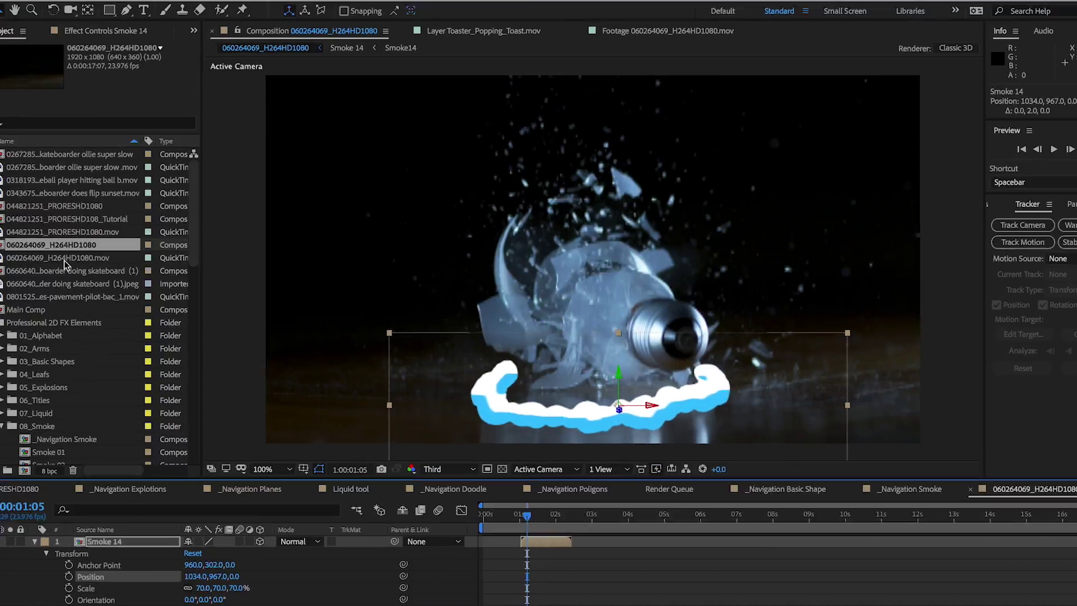
{"action": "left_click", "coordinate": [243, 0]}
{"action": "mouse_move", "coordinate": [336, 76]}
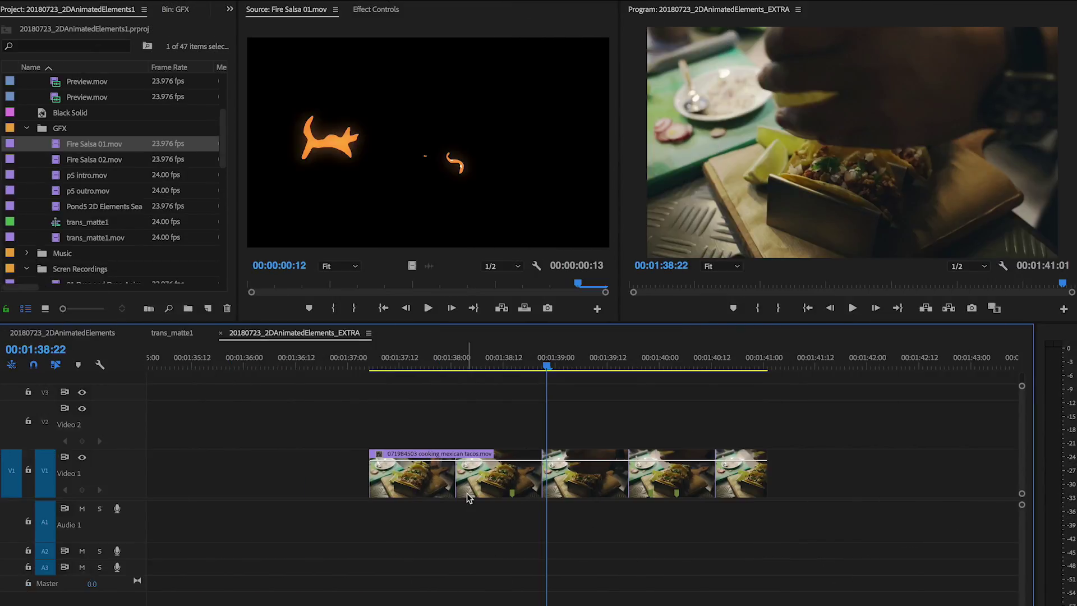
- Place Fire Salsa 01.mov on V2 above the tacos, rotated 90° and scaled to 40
{"action": "left_click_drag", "start_coordinate": [60, 144], "coordinate": [533, 426]}
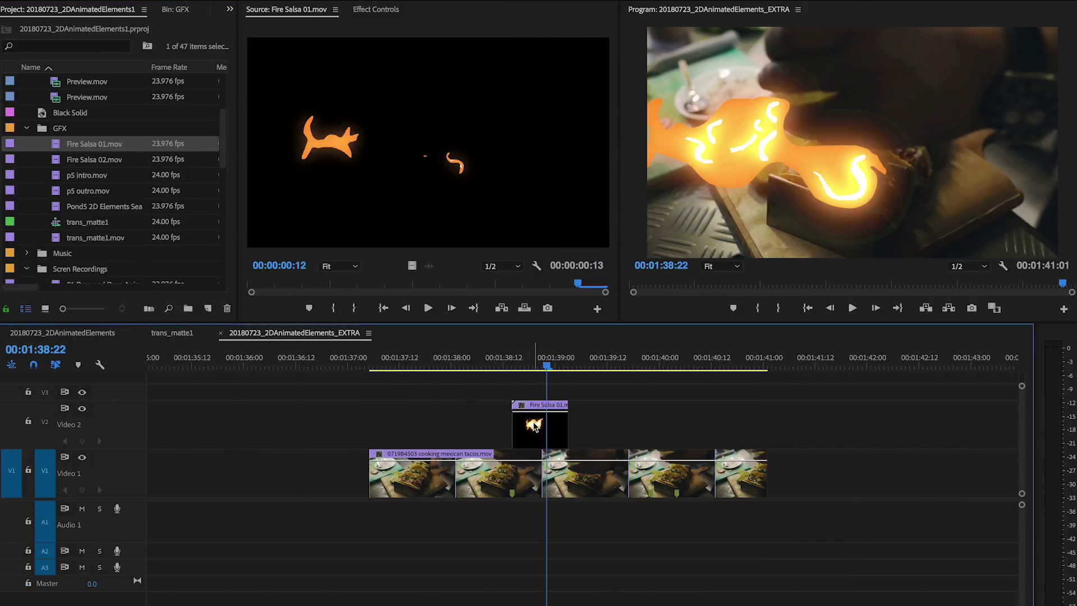
{"action": "left_click", "coordinate": [376, 9]}
{"action": "left_click_drag", "start_coordinate": [334, 76], "coordinate": [392, 76]}
{"action": "left_click_drag", "start_coordinate": [331, 130], "coordinate": [339, 121]}
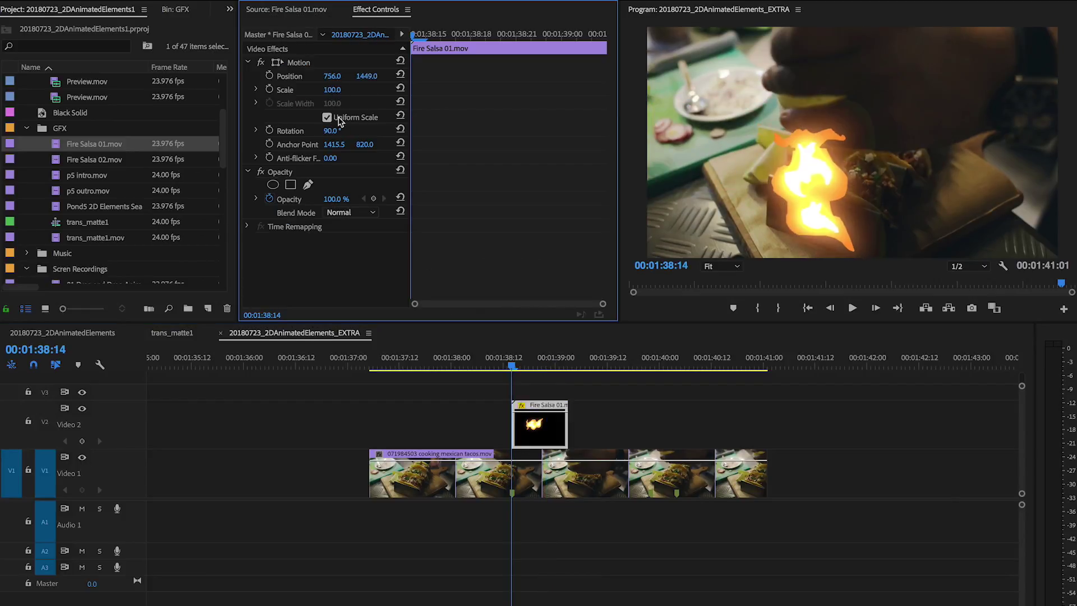
{"action": "key", "text": "Return"}
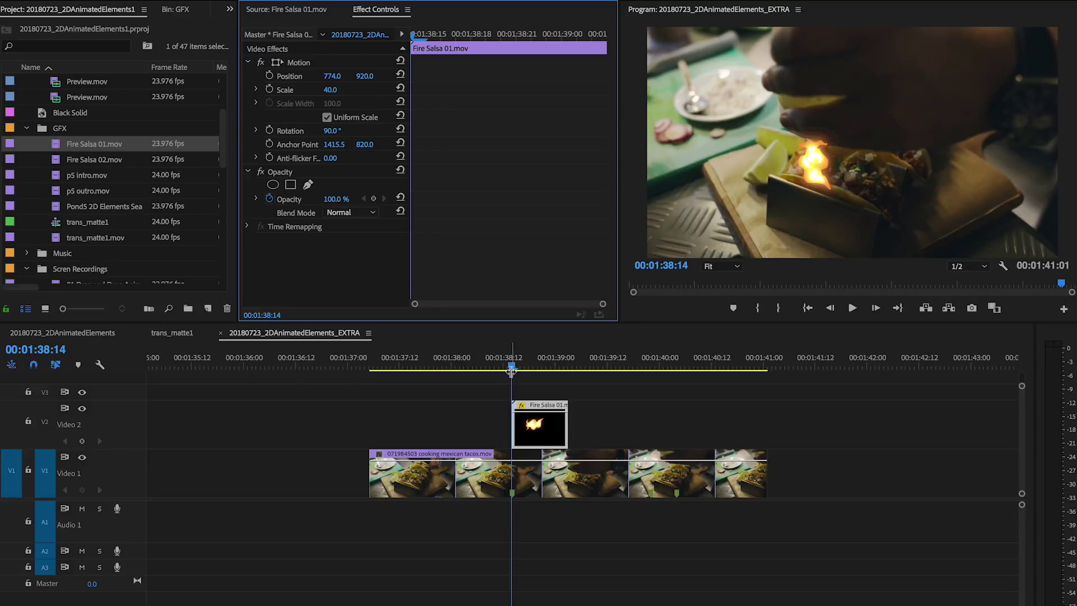
- Play back the flame moment over the tacos footage a few times
{"action": "key", "text": "space"}
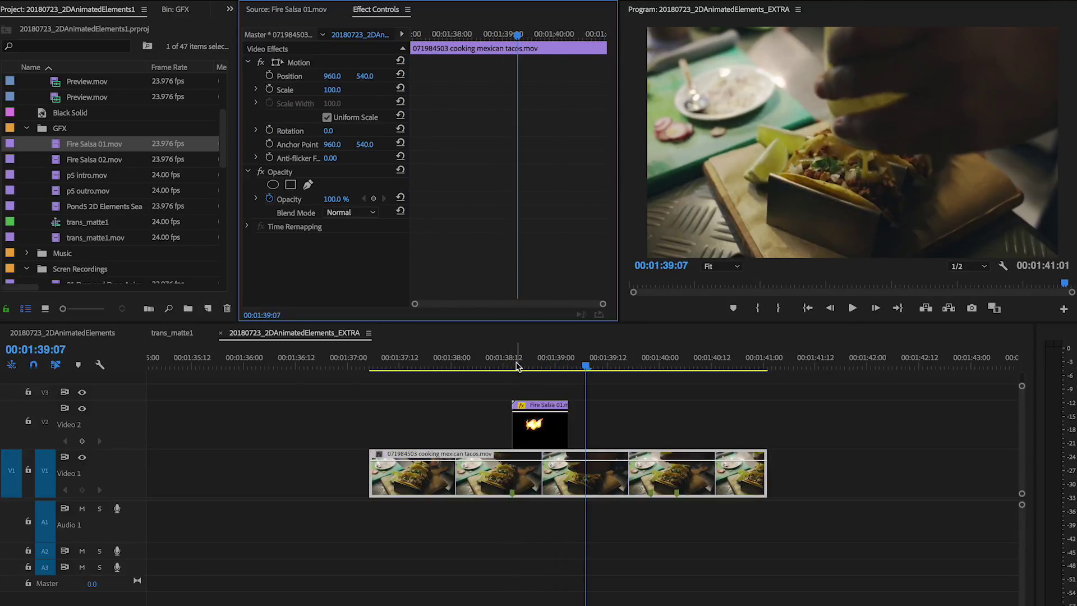
{"action": "left_click", "coordinate": [512, 367]}
{"action": "key", "text": "space"}
{"action": "left_click", "coordinate": [512, 367]}
{"action": "key", "text": "space"}
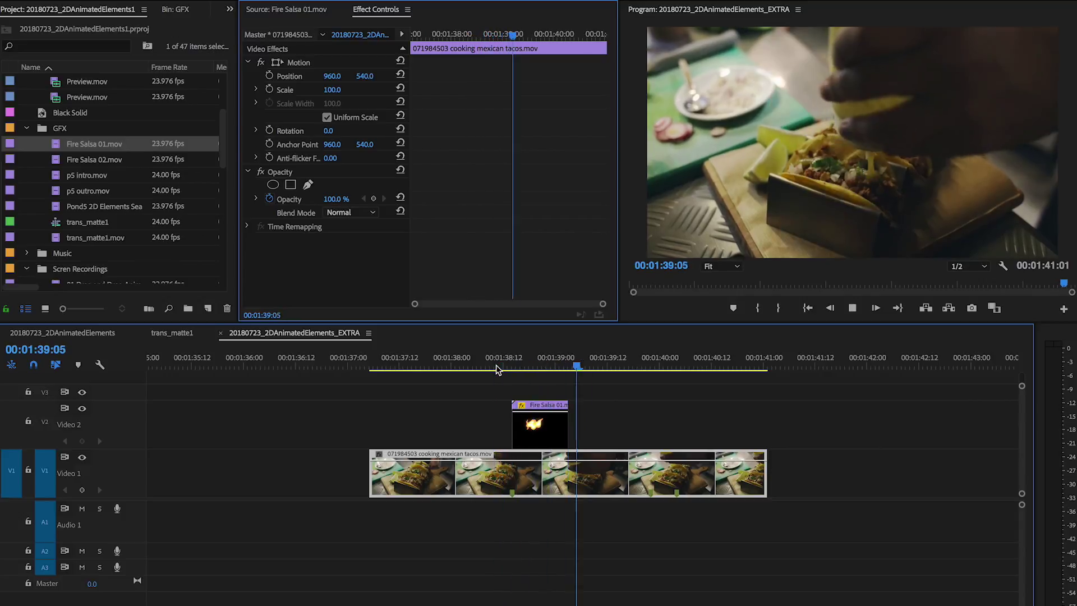
{"action": "key", "text": "space"}
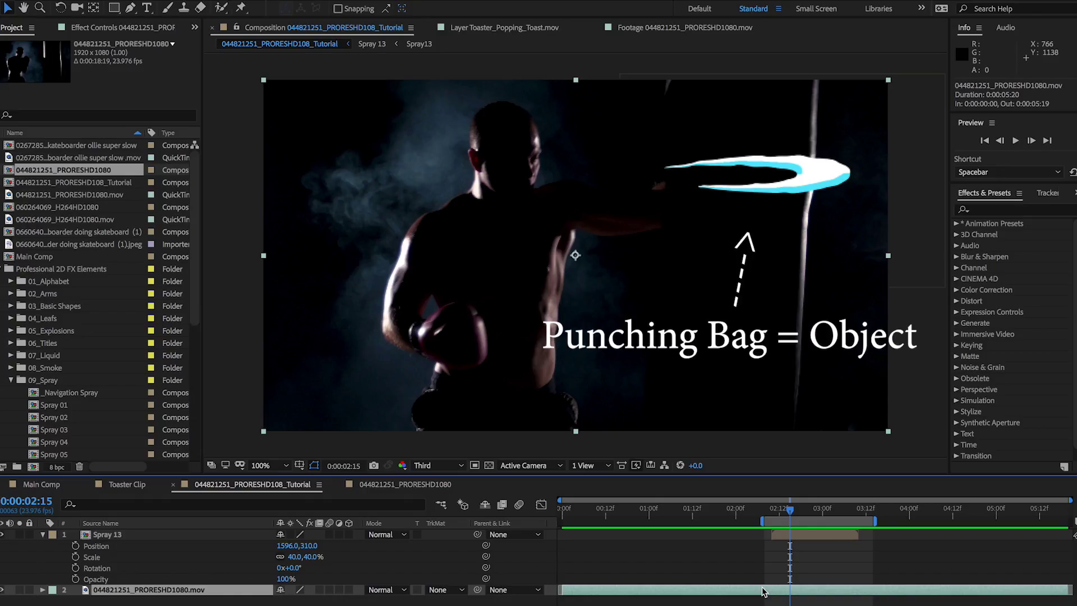
- Add a new mask to Spray 13 and preview the spray clipped before the punch
{"action": "left_click", "coordinate": [804, 537]}
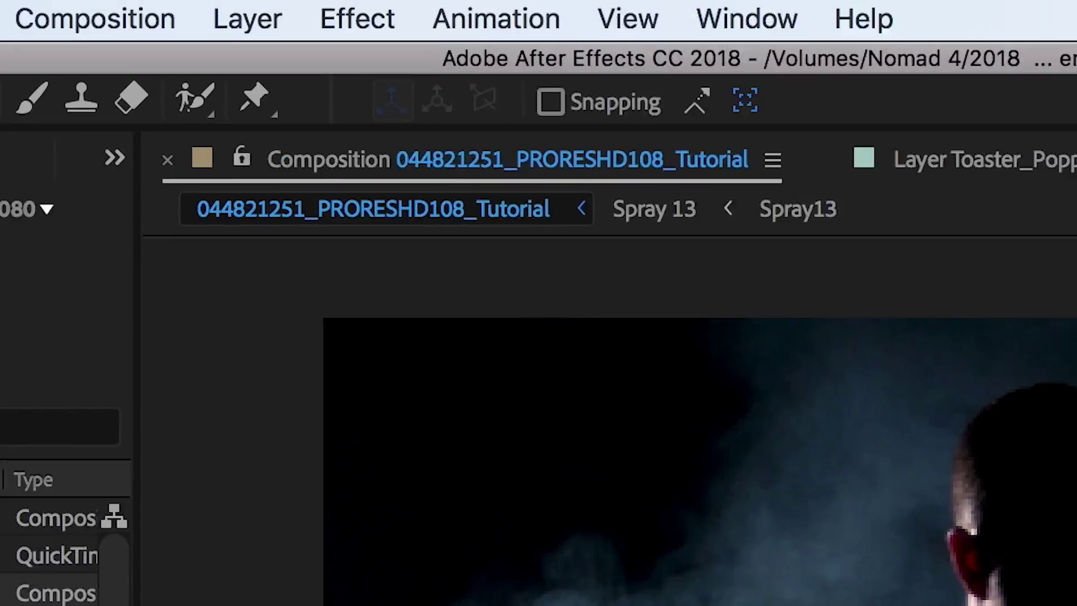
{"action": "left_click", "coordinate": [254, 17]}
{"action": "mouse_move", "coordinate": [461, 333]}
{"action": "left_click", "coordinate": [774, 335]}
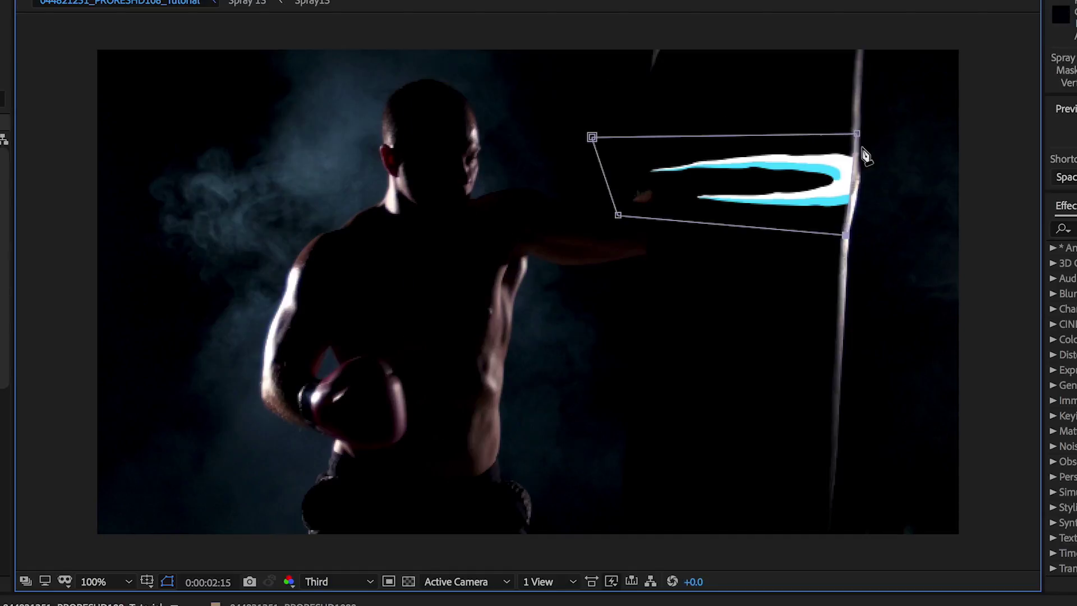
{"action": "left_click", "coordinate": [772, 511]}
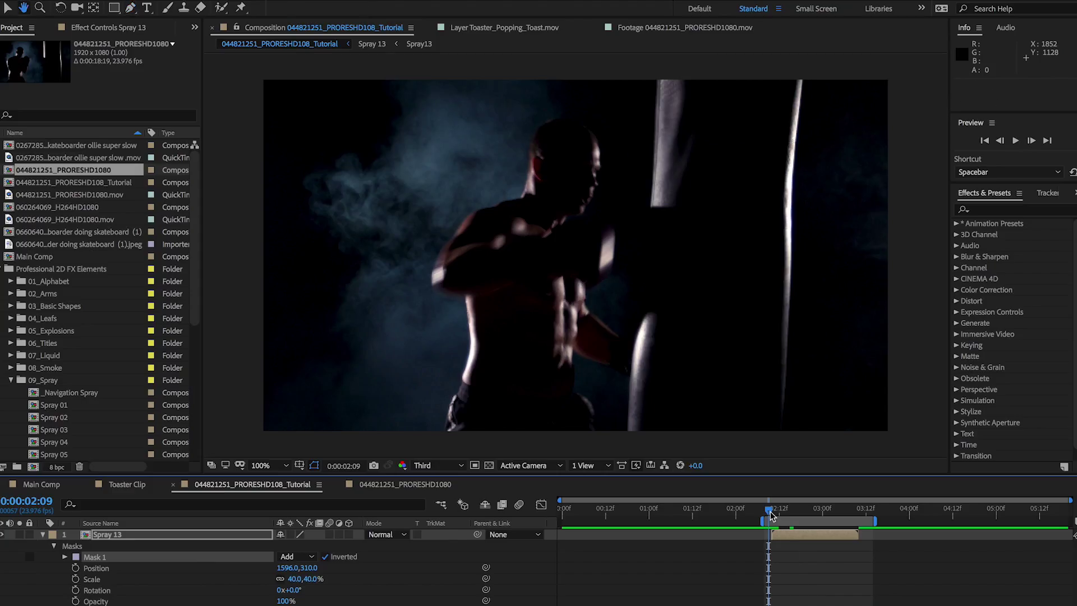
{"action": "key", "text": "g"}
{"action": "key", "text": "space"}
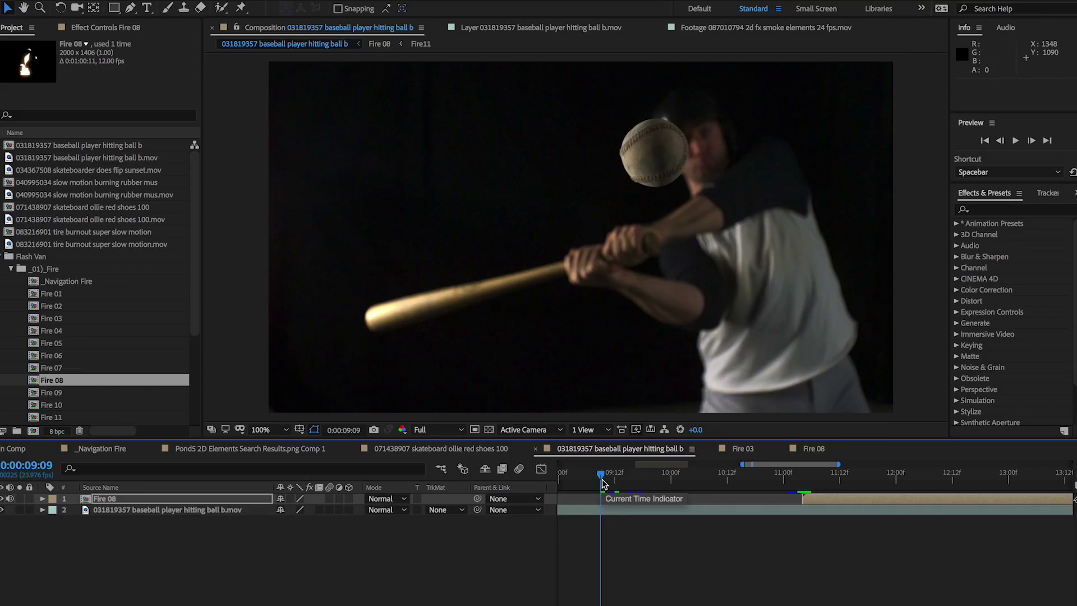
- At the bat-hit frame, set a Fire 08 Position keyframe and advance past the hit
{"action": "left_click_drag", "start_coordinate": [605, 483], "coordinate": [803, 495]}
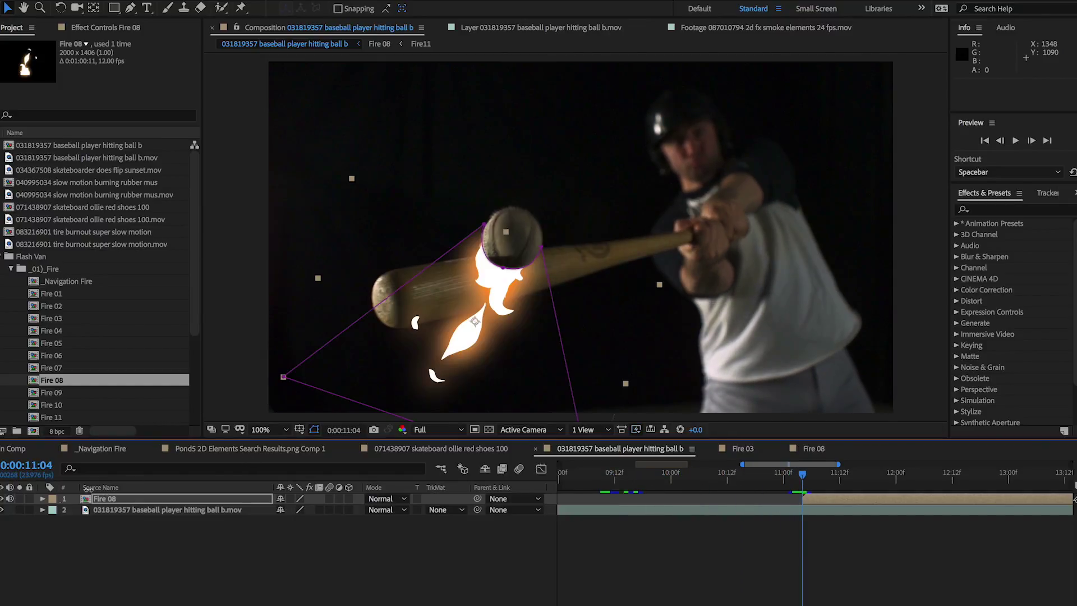
{"action": "left_click", "coordinate": [44, 499]}
{"action": "left_click", "coordinate": [75, 554]}
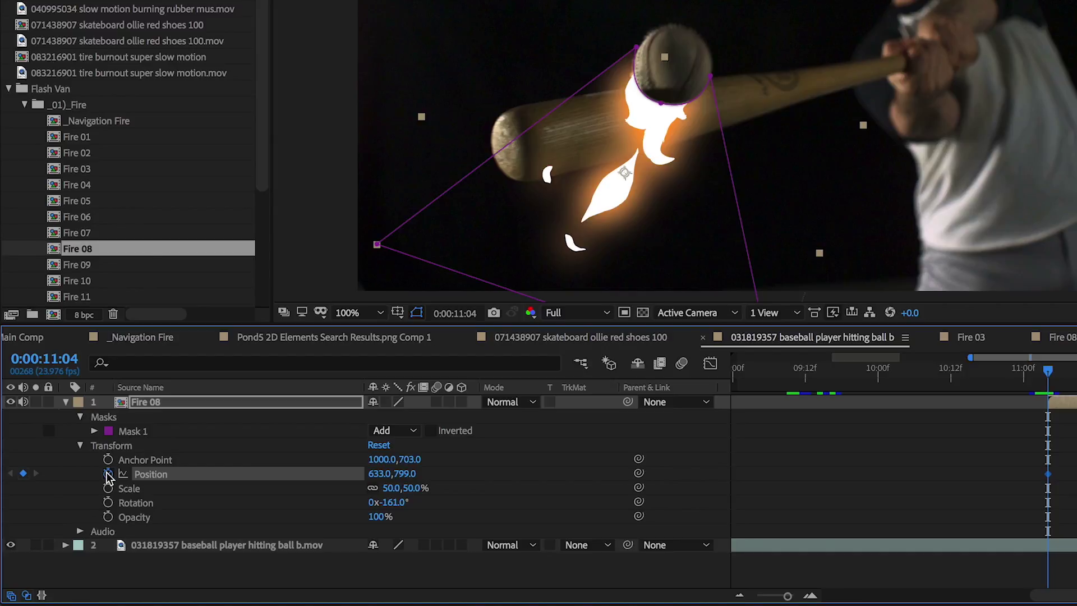
{"action": "key", "text": "space"}
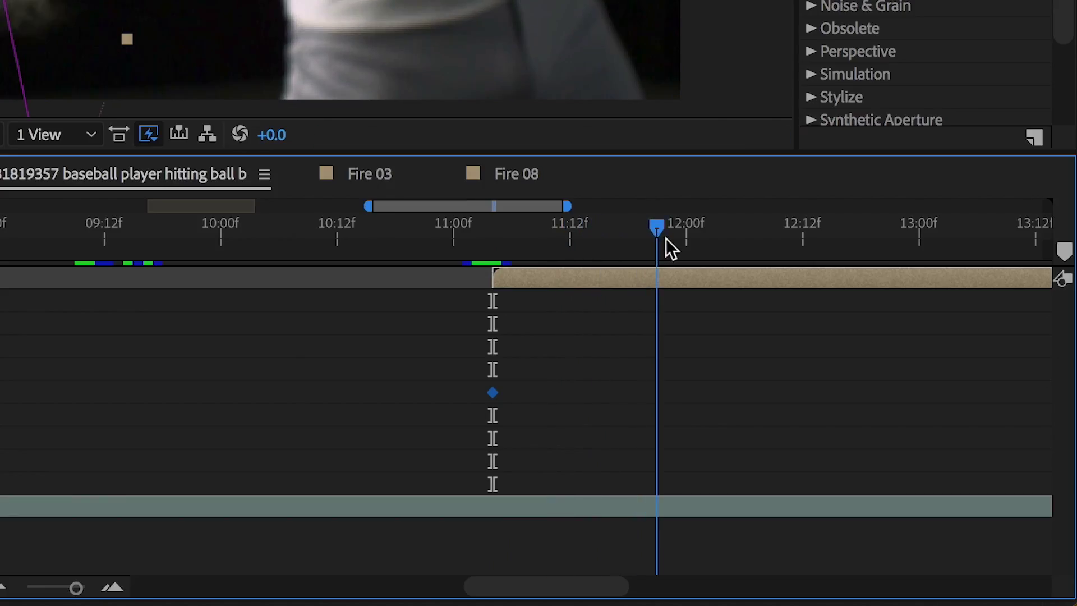
{"action": "left_click", "coordinate": [665, 238]}
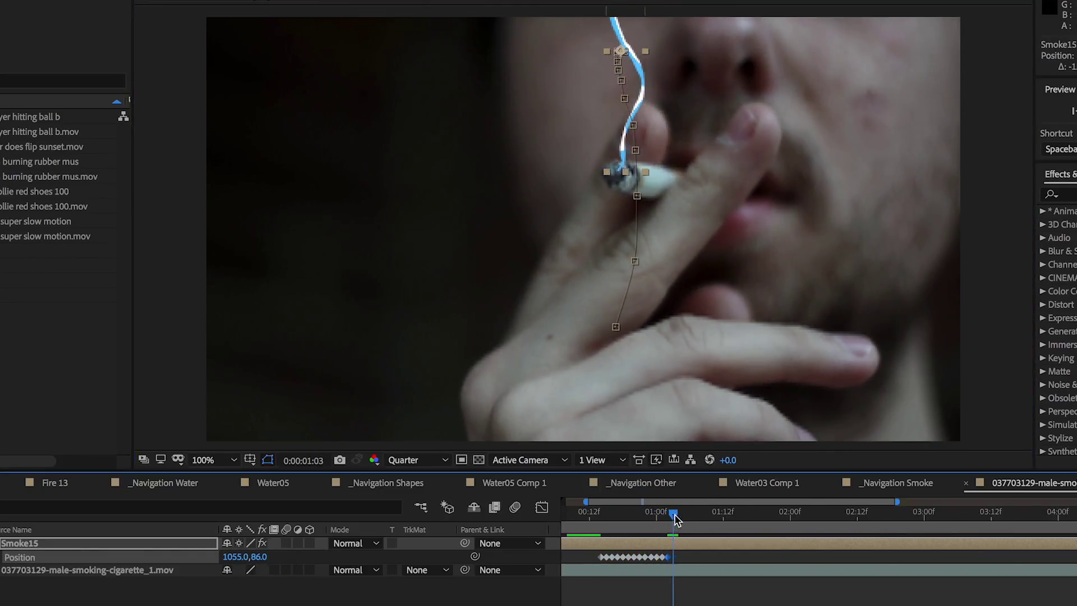
- Scrub later along the cigarette to extend the smoke's Position keyframes
{"action": "left_click_drag", "start_coordinate": [690, 519], "coordinate": [822, 518]}
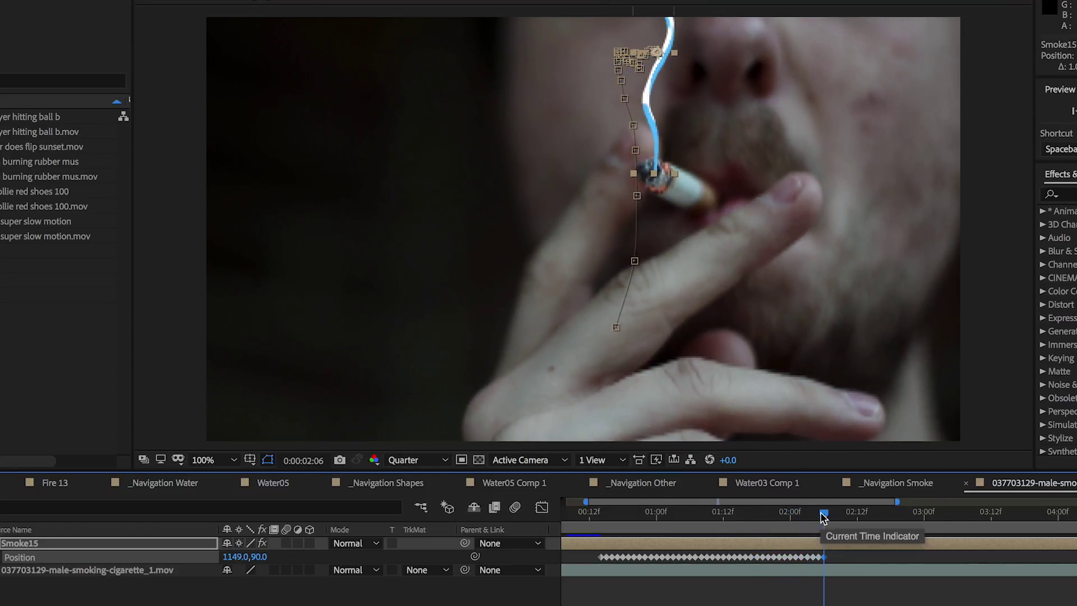
{"action": "left_click_drag", "start_coordinate": [903, 515], "coordinate": [334, 423]}
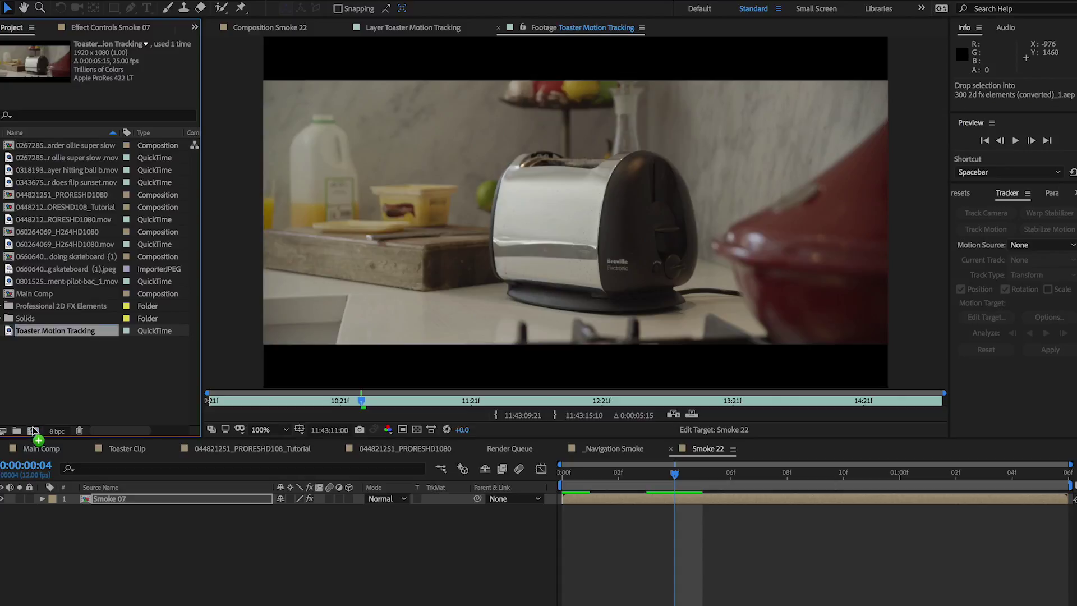
- Track the toaster's top edge with two track points, analyzing forward in a new composition
{"action": "left_click", "coordinate": [33, 431]}
{"action": "double_click", "coordinate": [161, 499]}
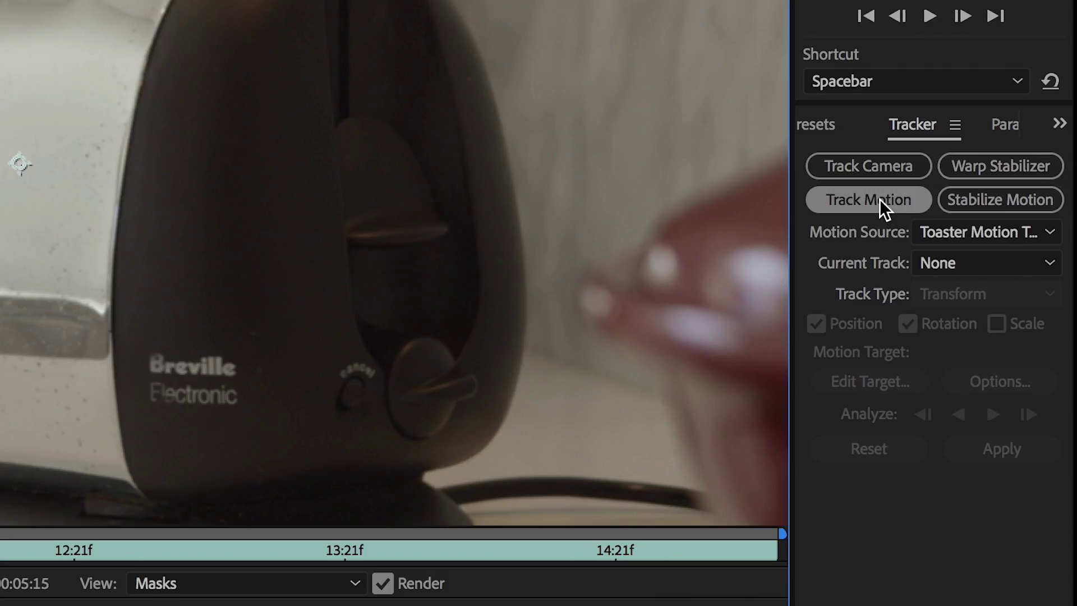
{"action": "left_click", "coordinate": [880, 200]}
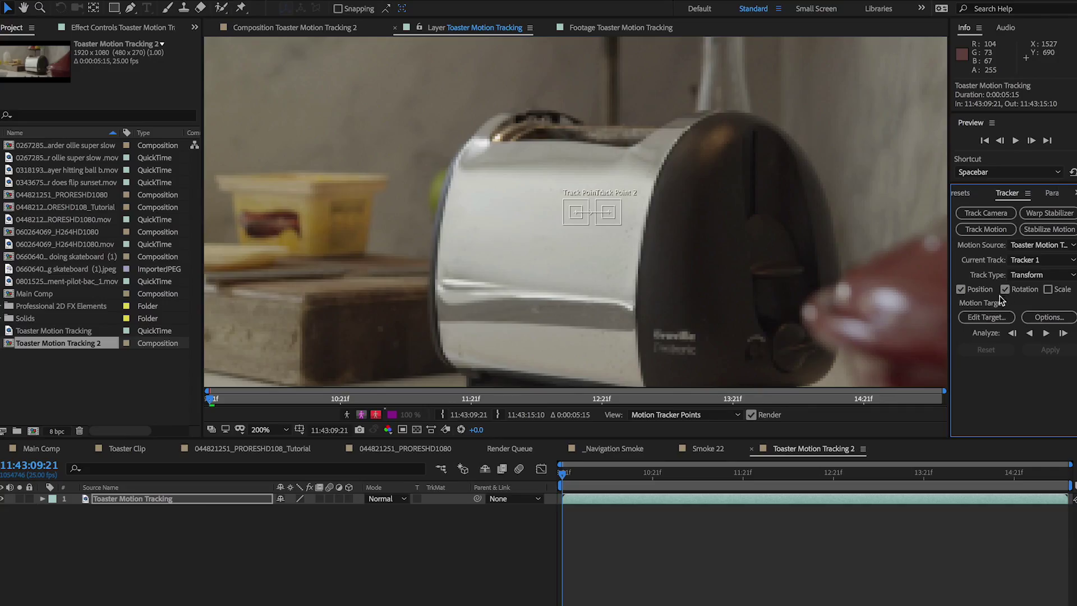
{"action": "left_click_drag", "start_coordinate": [576, 212], "coordinate": [485, 143]}
{"action": "left_click_drag", "start_coordinate": [609, 212], "coordinate": [687, 133]}
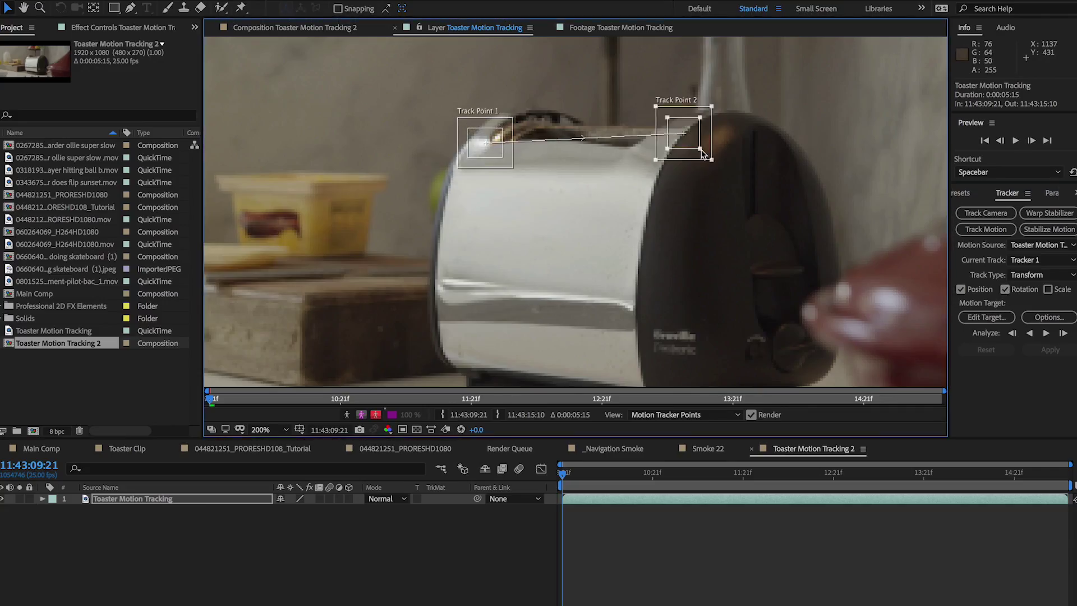
{"action": "left_click", "coordinate": [1046, 333]}
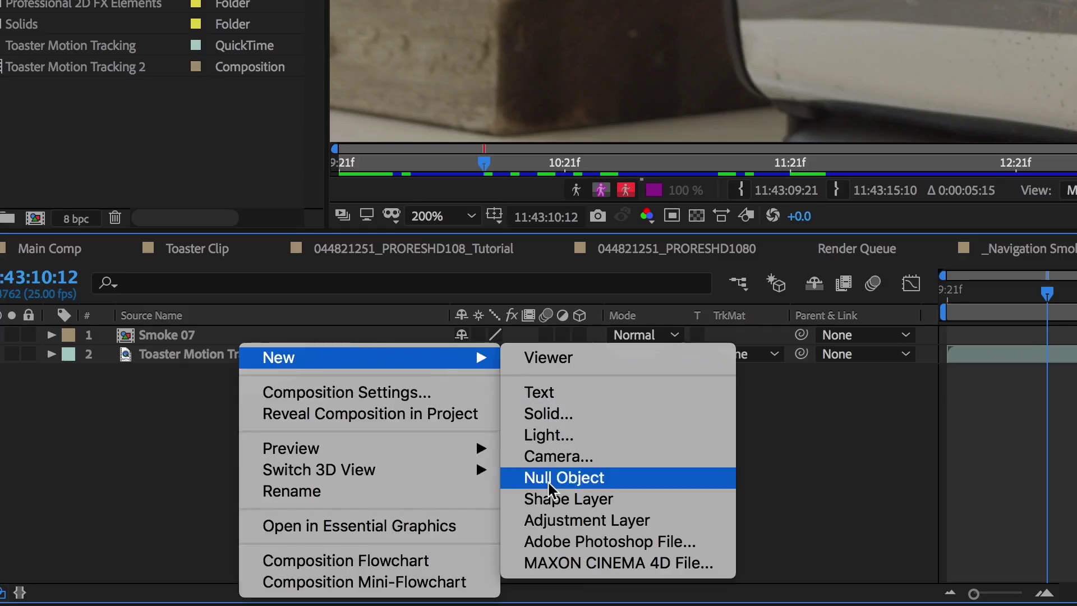
- Apply the X and Y track to Null 7, parent Smoke 07 to it, and preview
{"action": "left_click", "coordinate": [548, 476]}
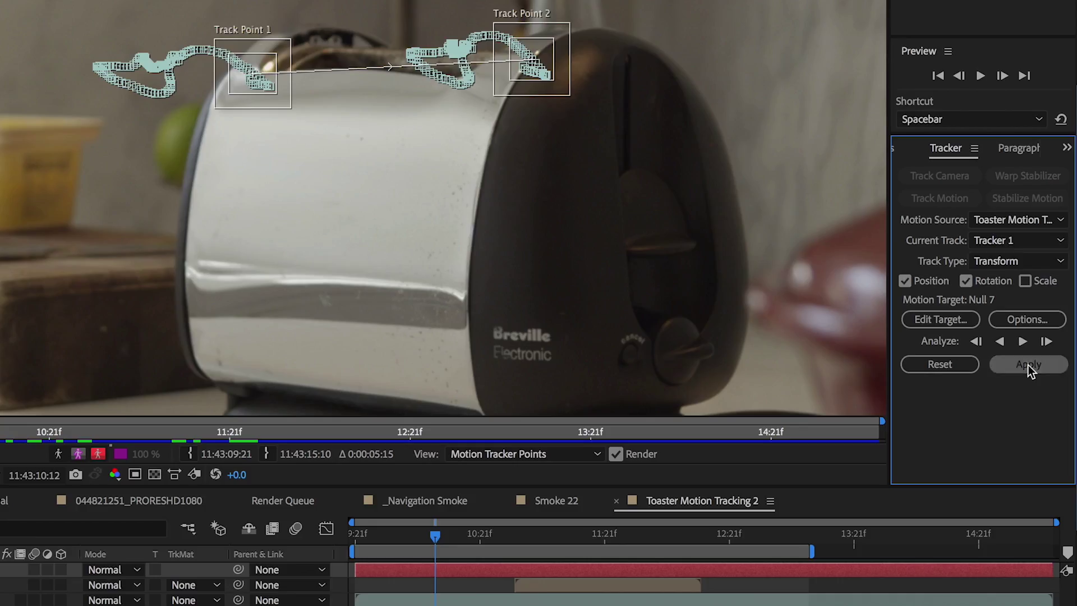
{"action": "left_click", "coordinate": [1028, 366]}
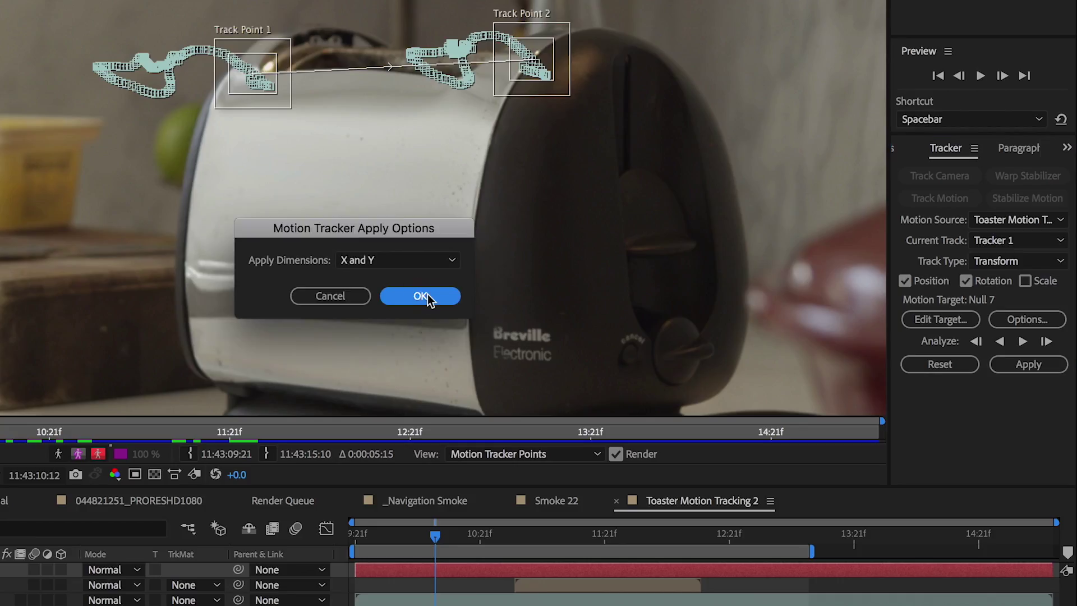
{"action": "left_click", "coordinate": [421, 296]}
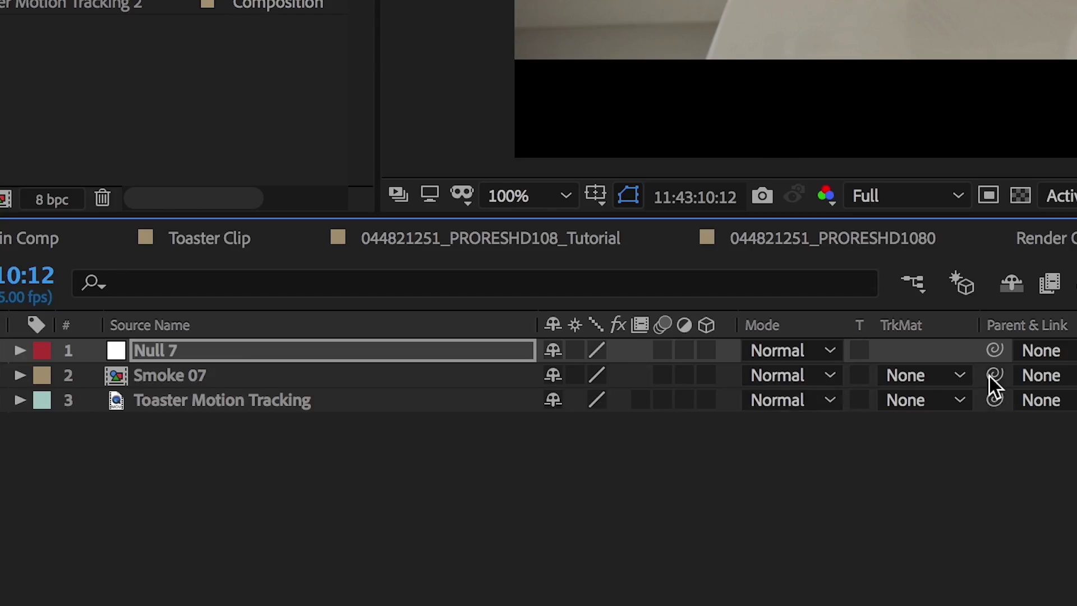
{"action": "left_click_drag", "start_coordinate": [994, 375], "coordinate": [456, 351]}
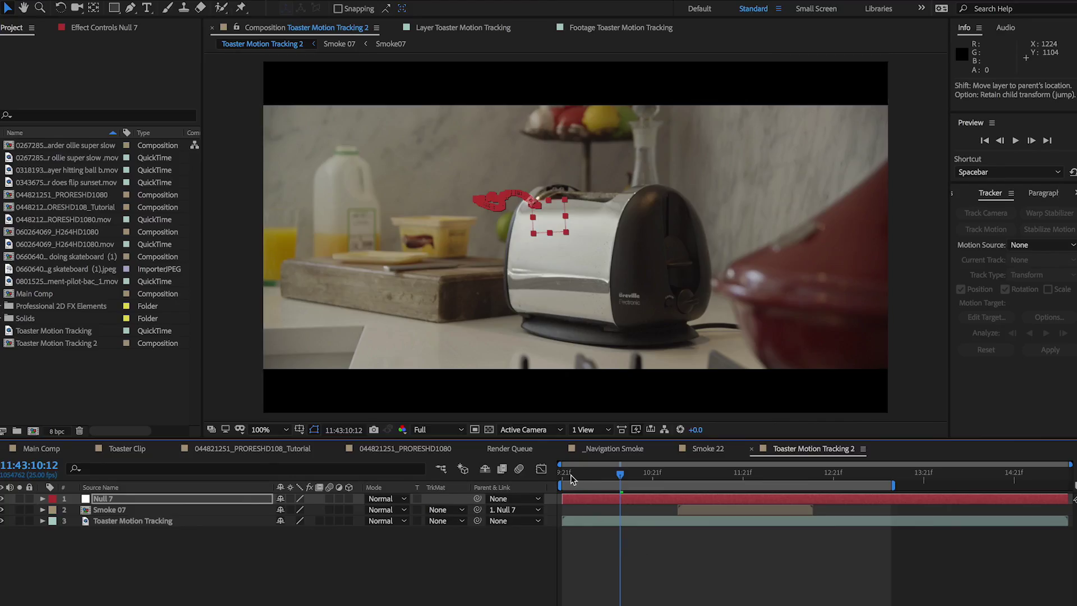
{"action": "left_click_drag", "start_coordinate": [571, 477], "coordinate": [559, 477]}
{"action": "key", "text": "space"}
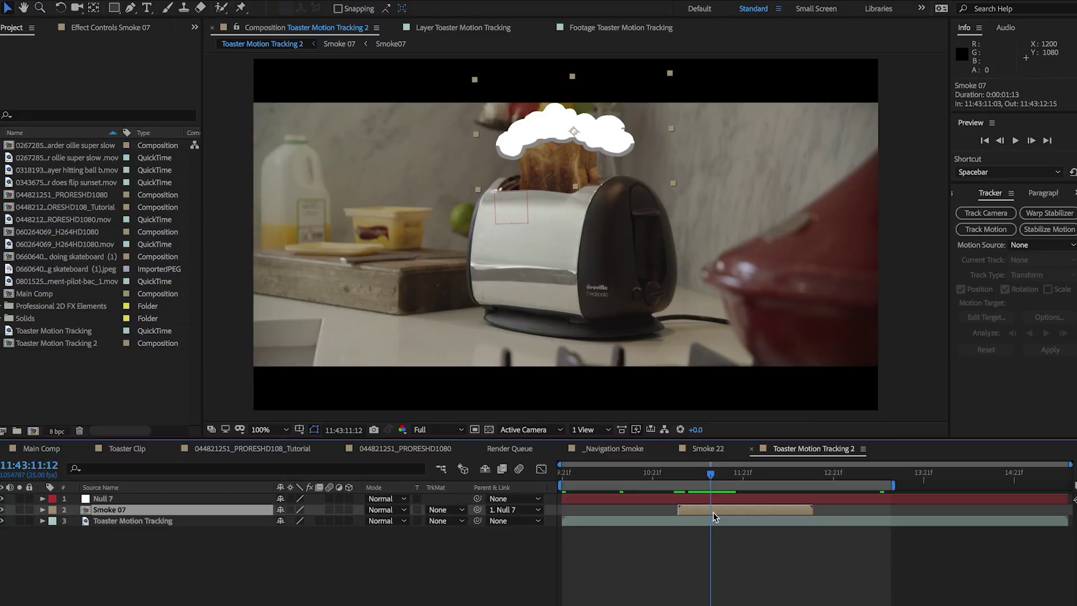
- Make Smoke 07 3D, positioned at 230, -197, 295 with a 77° Y rotation
{"action": "left_click", "coordinate": [43, 510]}
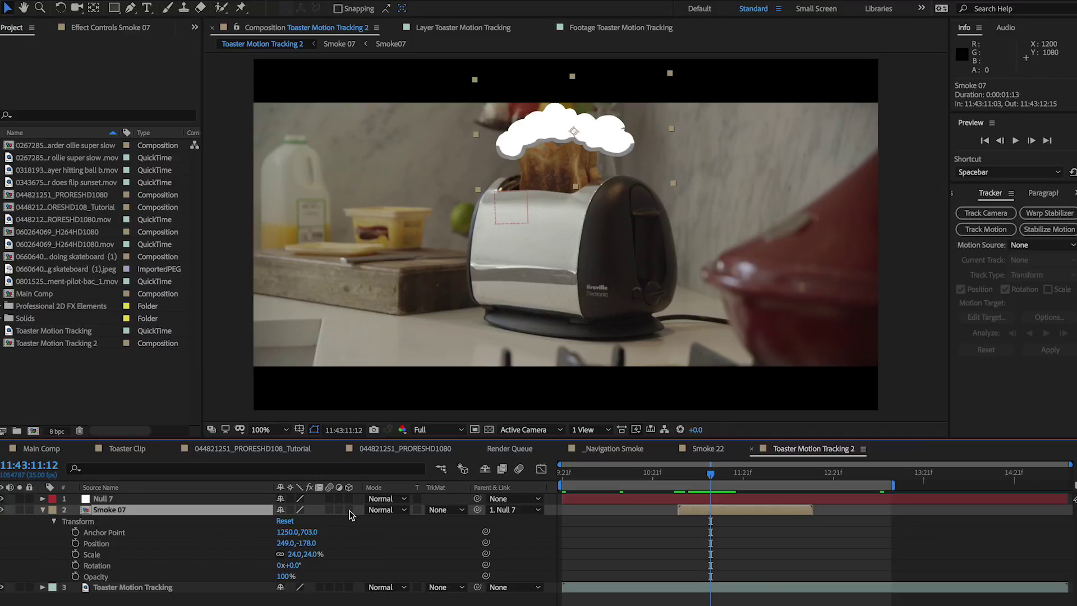
{"action": "left_click", "coordinate": [349, 510]}
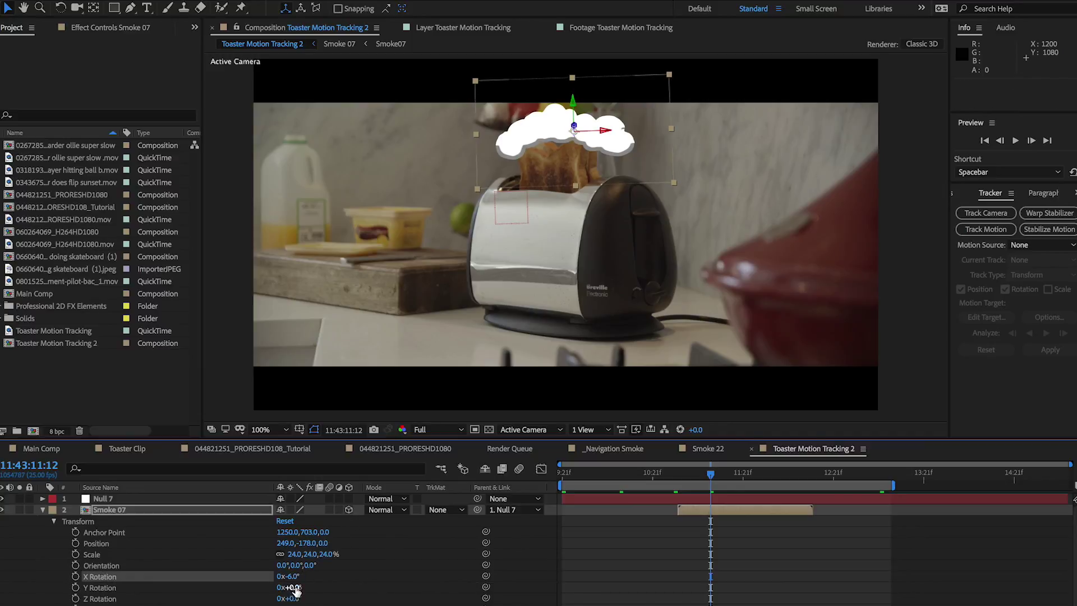
{"action": "mouse_move", "coordinate": [295, 588]}
{"action": "left_mouse_down"}
{"action": "mouse_move", "coordinate": [308, 587]}
{"action": "mouse_move", "coordinate": [292, 598]}
{"action": "left_mouse_up"}
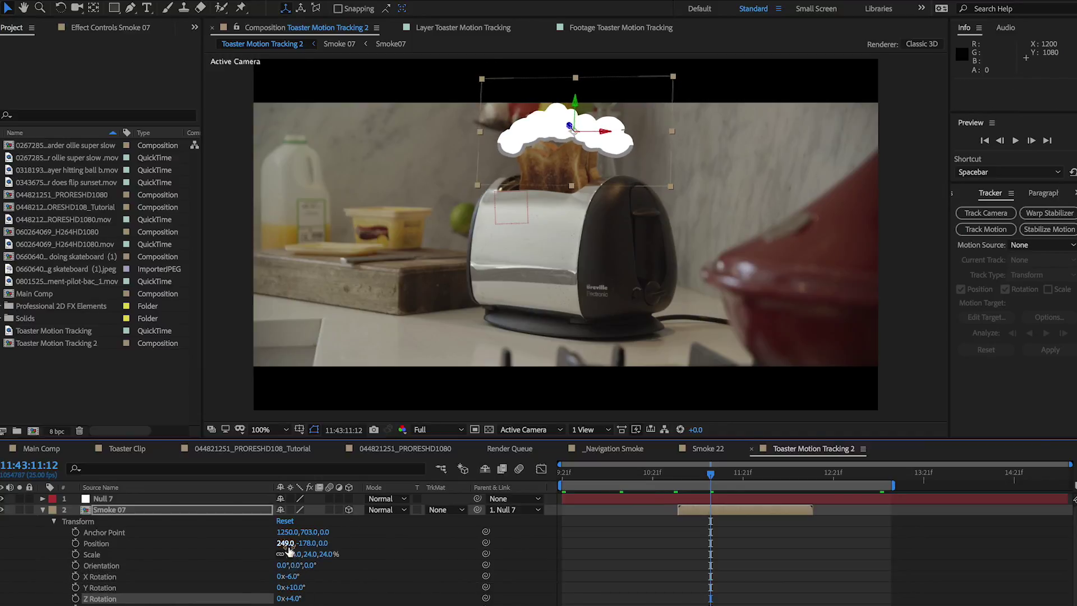
{"action": "left_click_drag", "start_coordinate": [287, 549], "coordinate": [327, 544]}
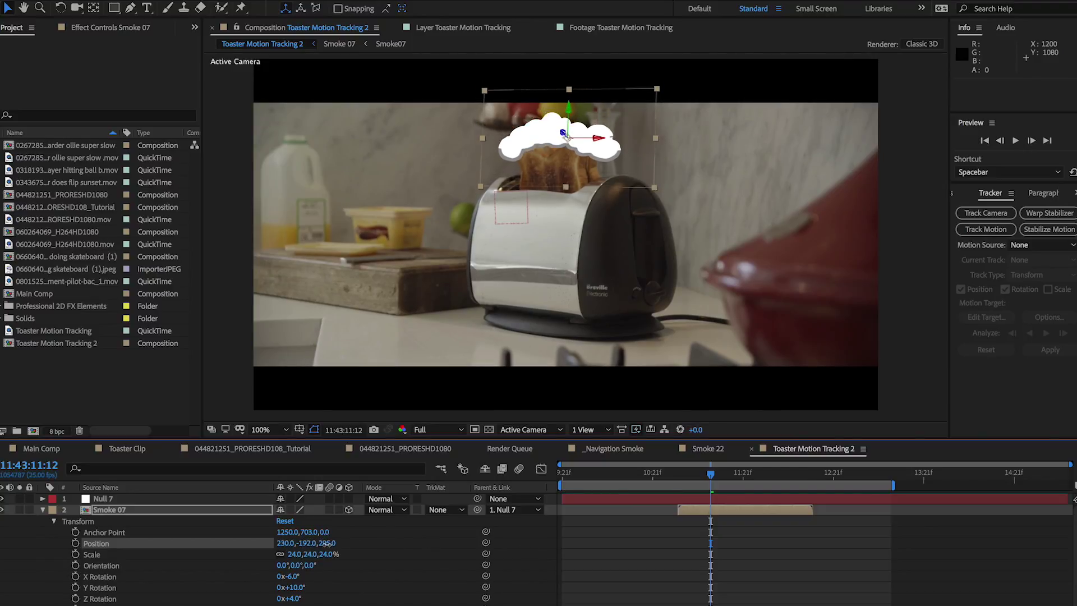
{"action": "left_click_drag", "start_coordinate": [286, 576], "coordinate": [339, 585]}
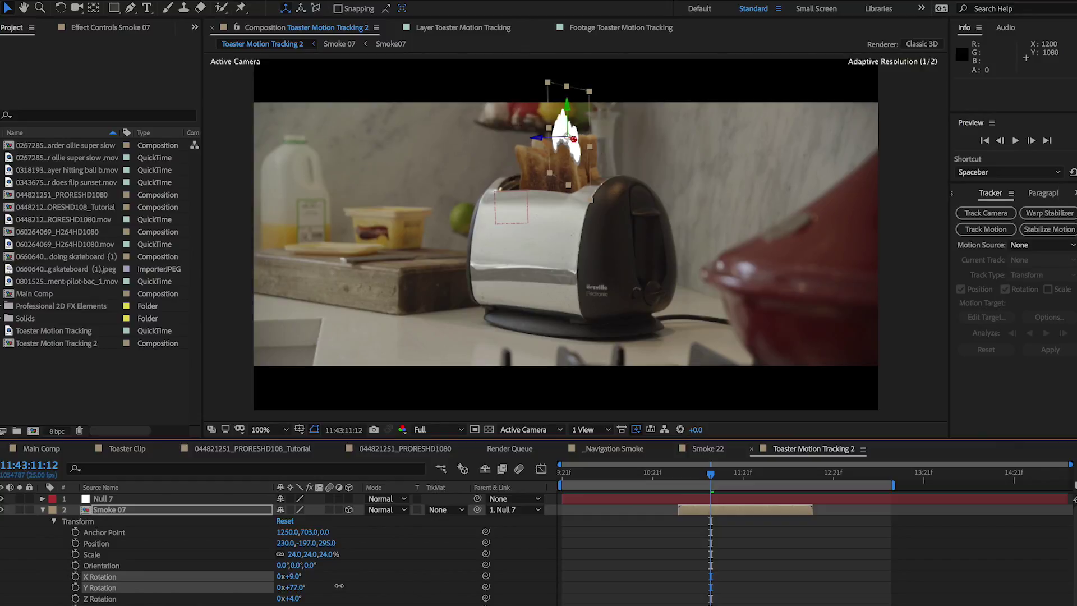